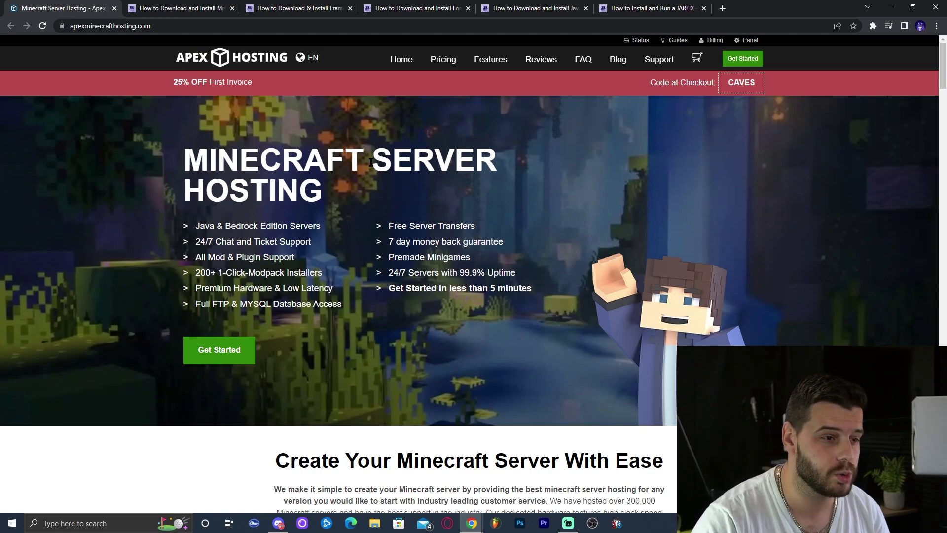
Close the Apex Hosting tab so the Gun Mod tutorial page is showing.
scroll(371, 162, "down", 8)
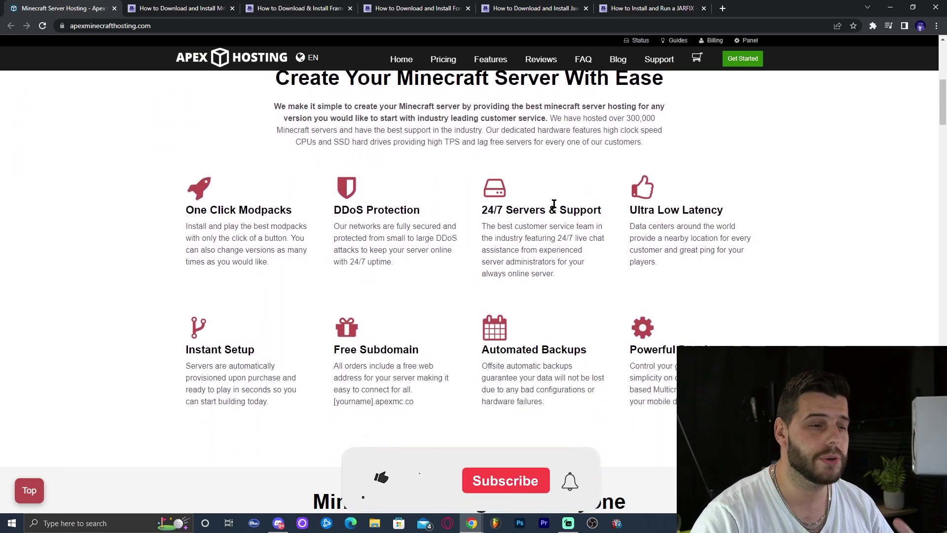
scroll(554, 204, "up", 8)
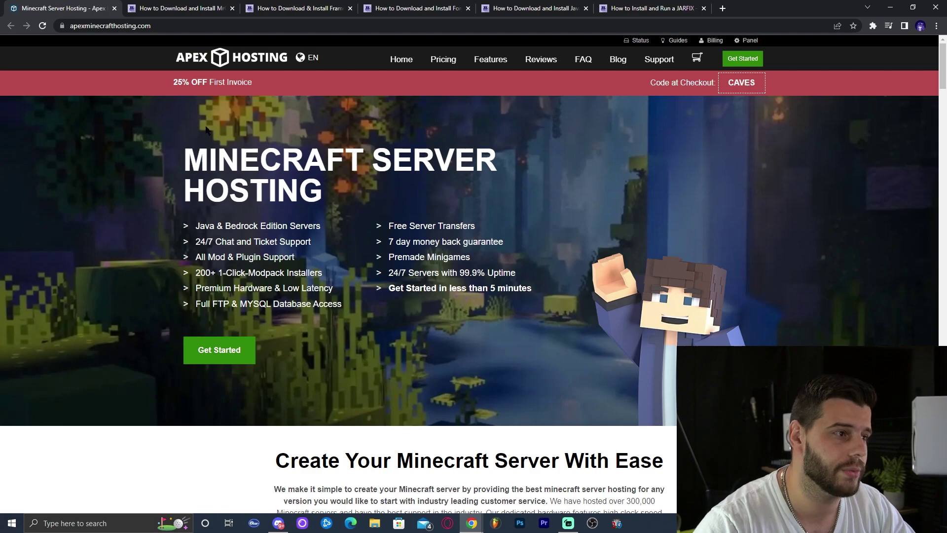
left_click(115, 8)
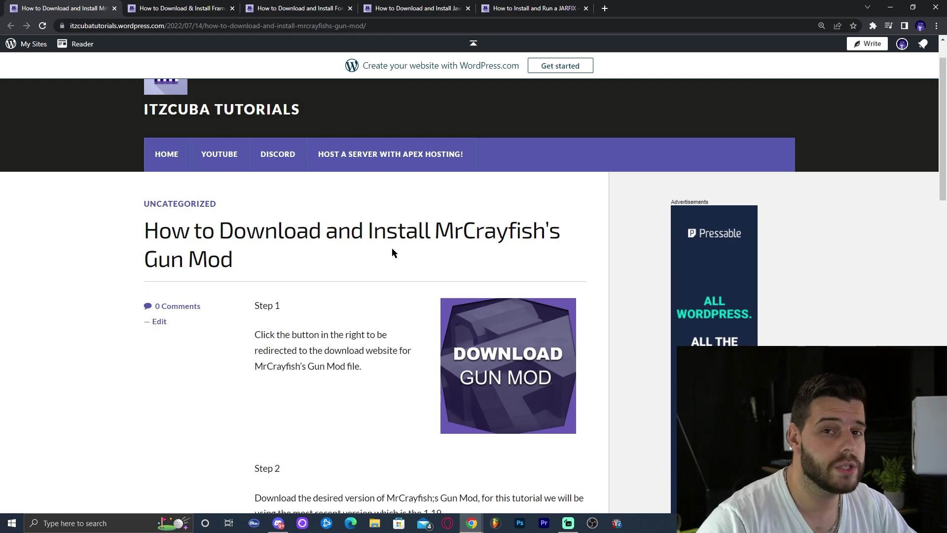
Follow the tutorial's Step 1 Download Gun Mod link to MrCrayfish's Gun Mod on CurseForge.
scroll(461, 200, "up", 1)
scroll(466, 199, "down", 1)
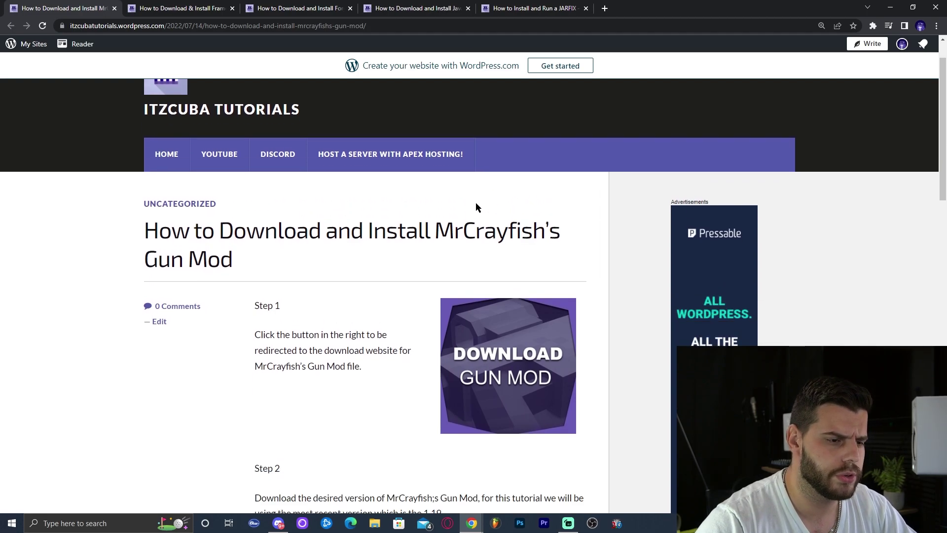
left_click(508, 351)
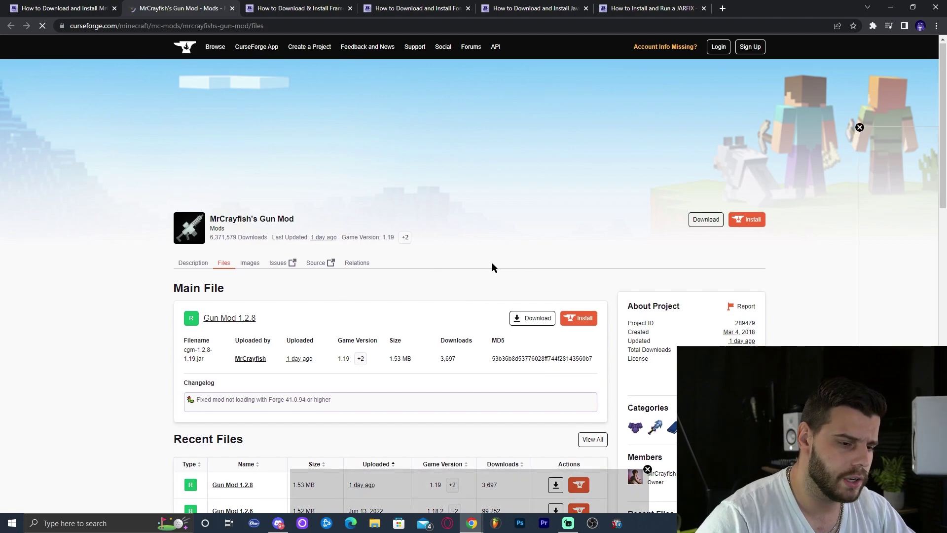
Save cgm-1.2.8-1.19.jar to Downloads and shrink the Chrome window to show the desktop.
scroll(493, 266, "down", 5)
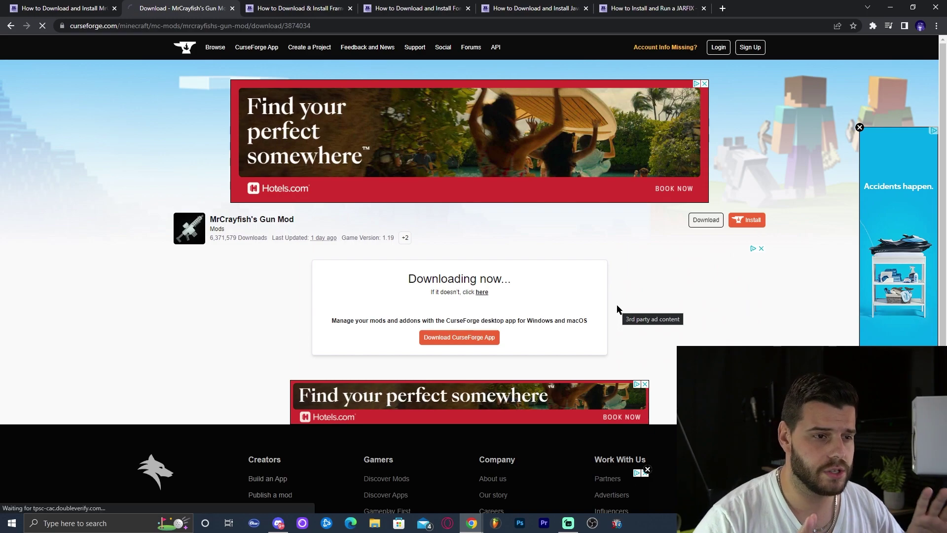
left_click(382, 249)
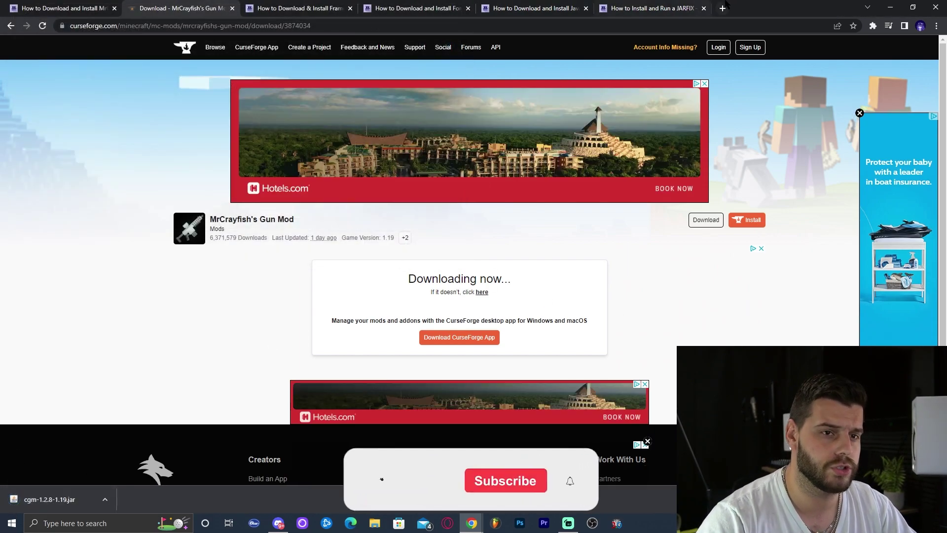
key("super+Down")
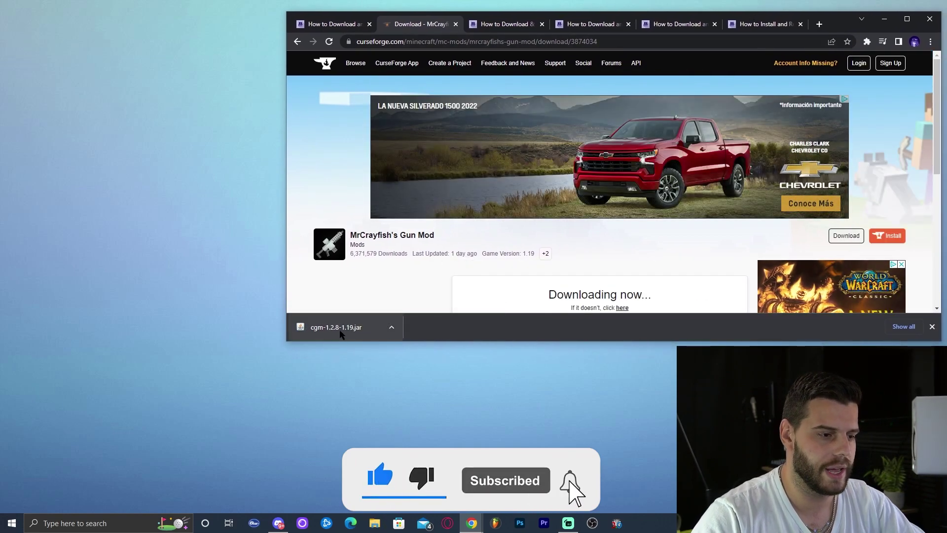
Place the gun mod jar on the desktop as 'gun mod.jar' and re-maximize Chrome.
left_click_drag(327, 333, 182, 172)
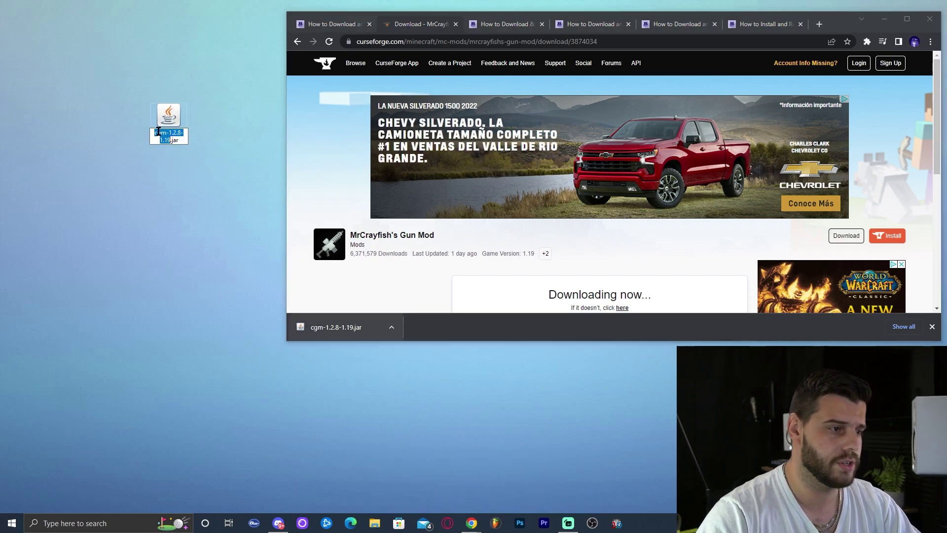
left_click(163, 132)
type("gun mod")
key("Return")
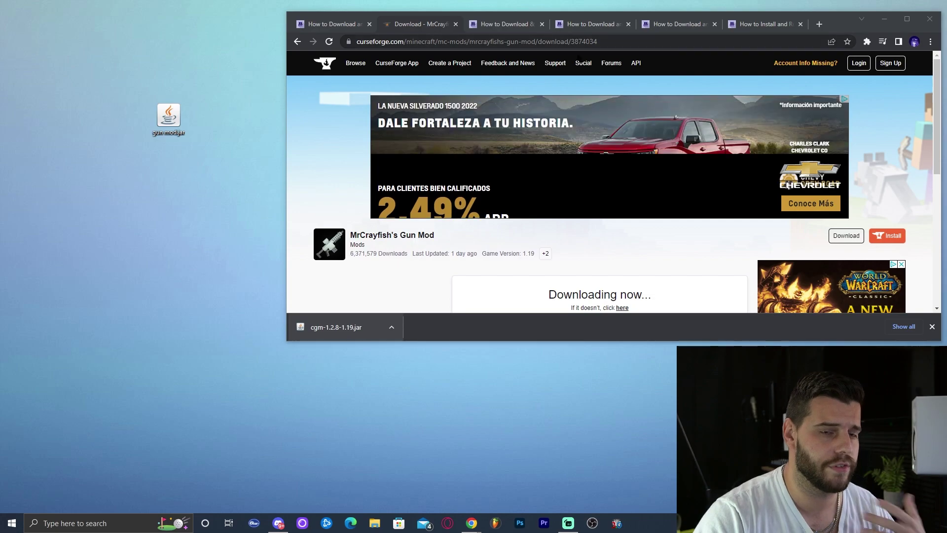
double_click(296, 15)
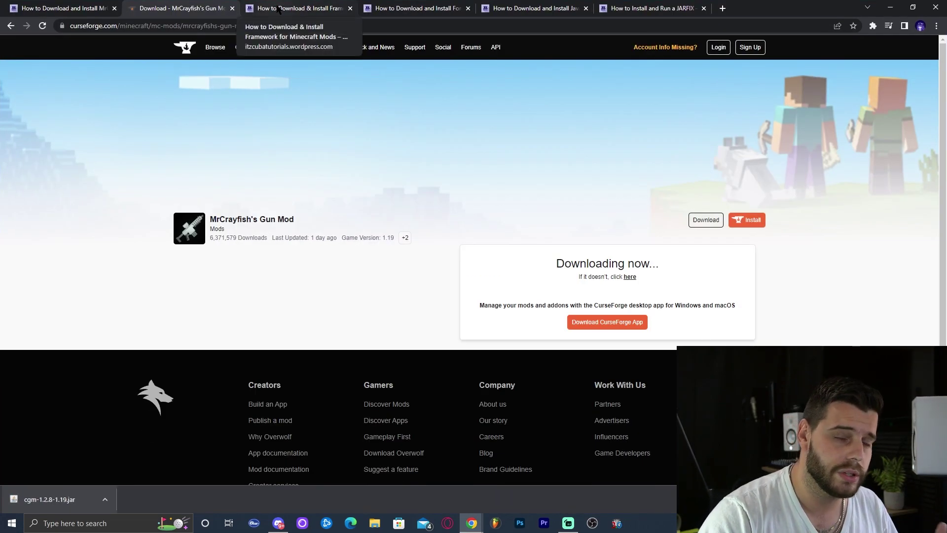
Open the Framework download site from the Framework tutorial's Download Framework link.
left_click(278, 9)
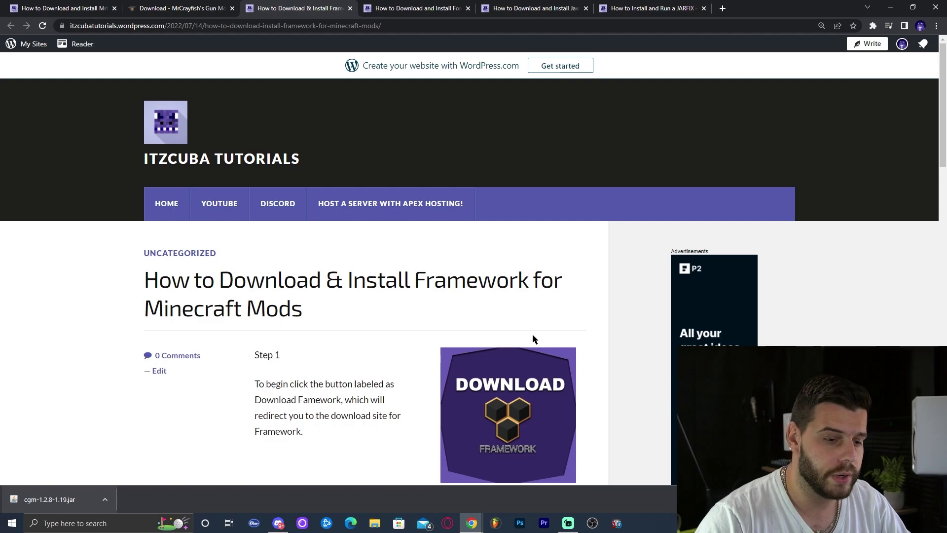
scroll(516, 303, "down", 4)
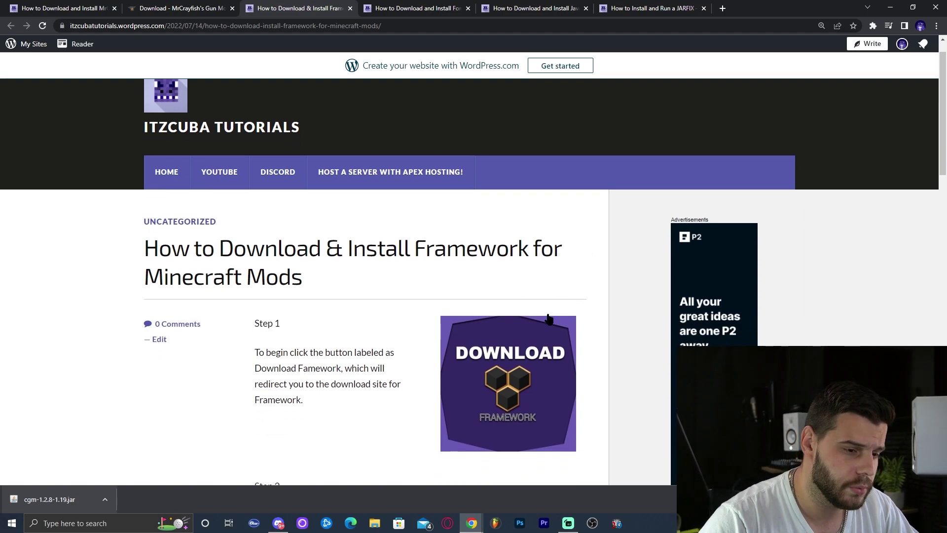
scroll(460, 254, "up", 2)
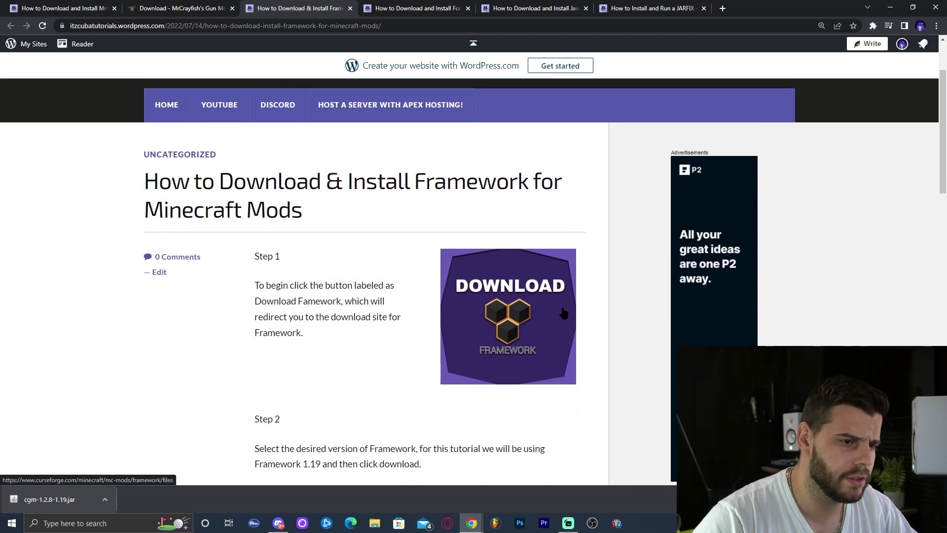
left_click(547, 319)
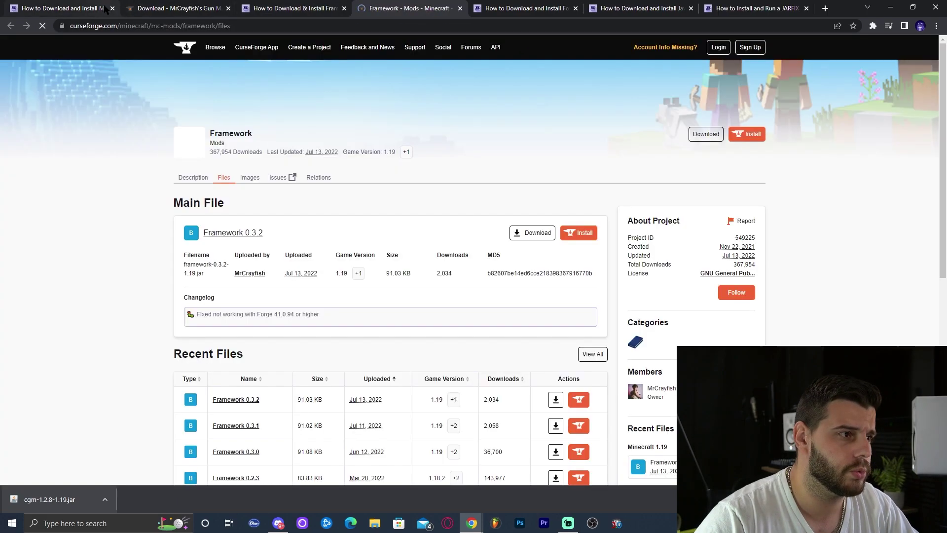
Close the gun mod tutorial, gun mod download and Framework tutorial tabs.
left_click(99, 8)
left_click(112, 9)
left_click(113, 8)
left_click(112, 9)
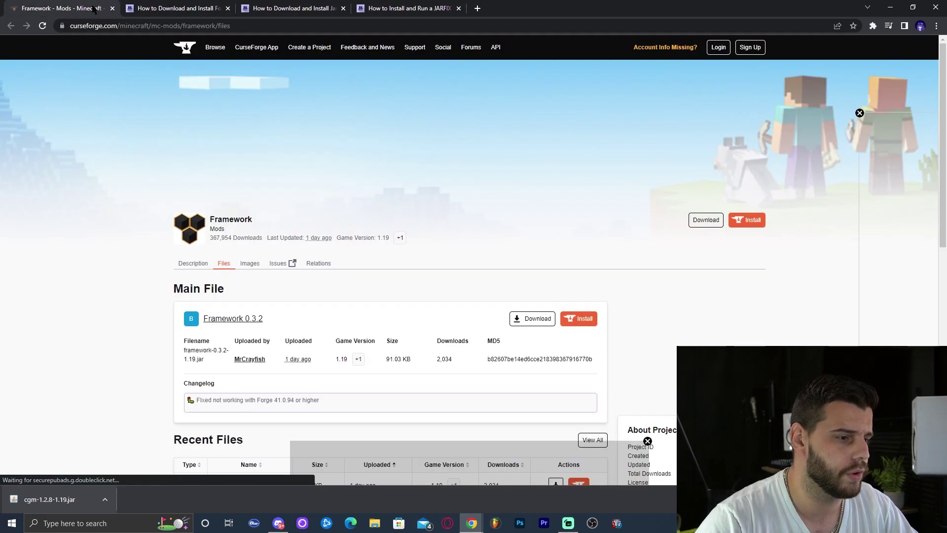
Download the Framework 0.3.2 file for Minecraft 1.19 from Recent Files.
scroll(507, 242, "down", 1)
scroll(461, 241, "down", 3)
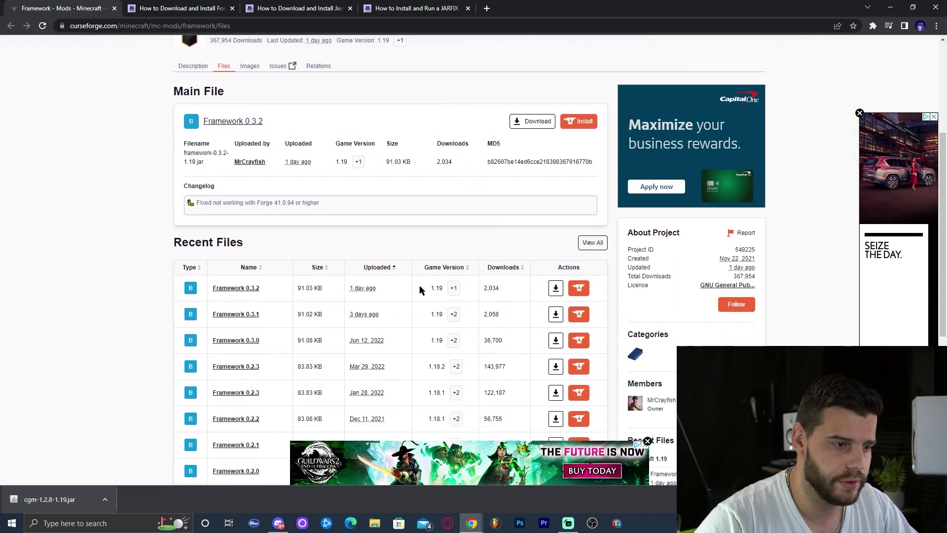
left_click_drag(444, 289, 433, 289)
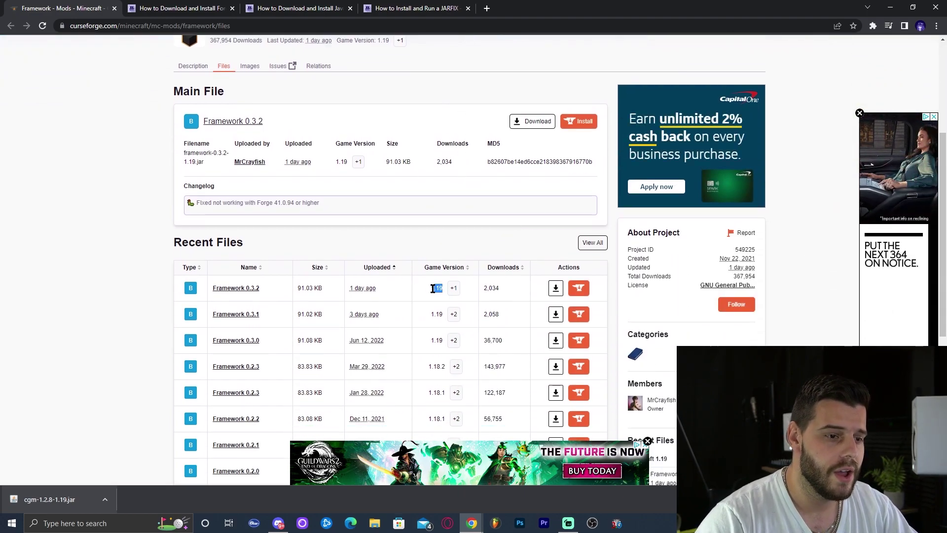
scroll(733, 264, "down", 4)
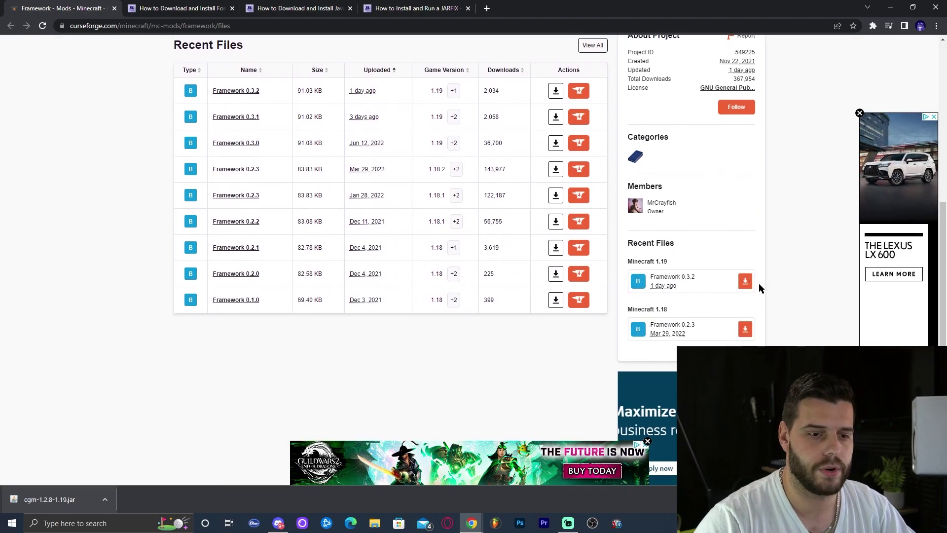
left_click(745, 282)
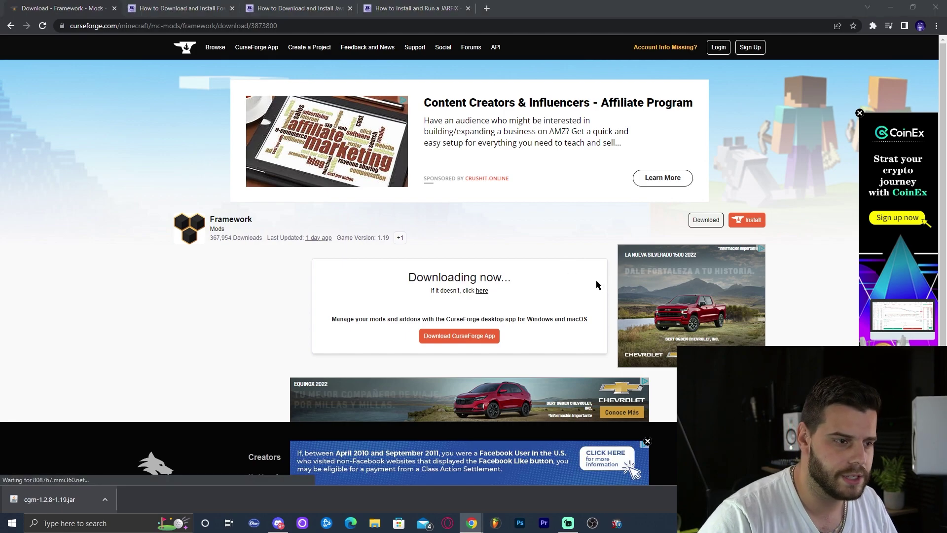
Save framework-0.3.2-1.19.jar and drag it onto the desktop.
left_click(394, 253)
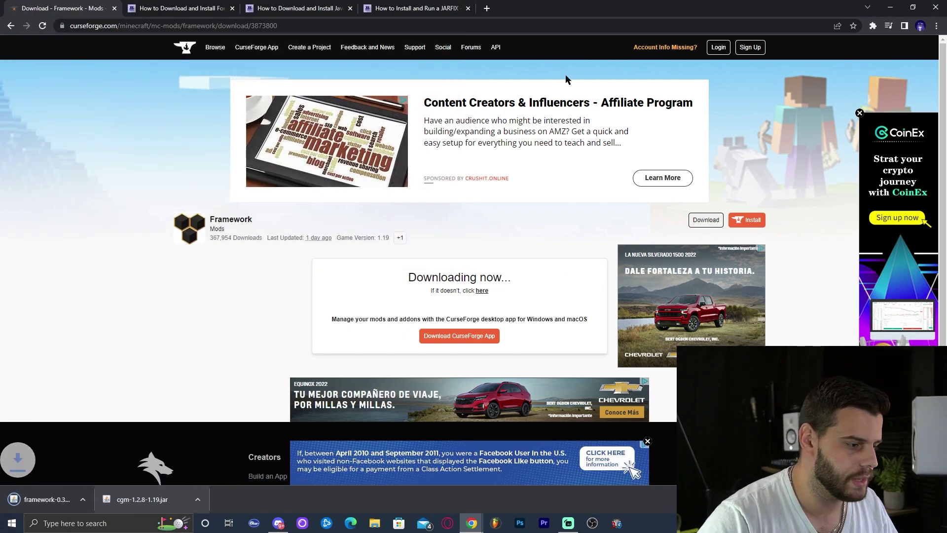
key("super+Down")
left_click_drag(345, 333, 177, 164)
Refresh the desktop and check the Framework jar's full file name.
right_click(238, 129)
left_click(269, 159)
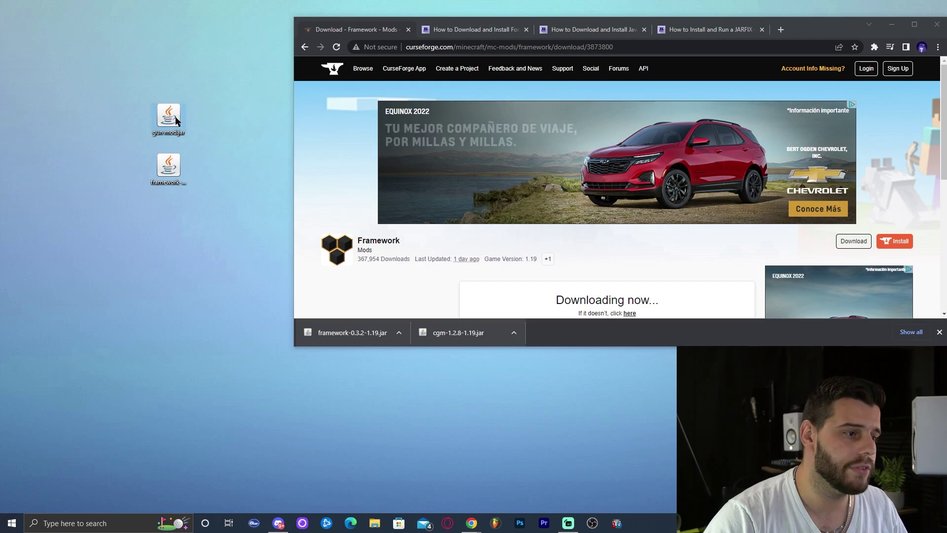
left_click(168, 168)
left_click(271, 174)
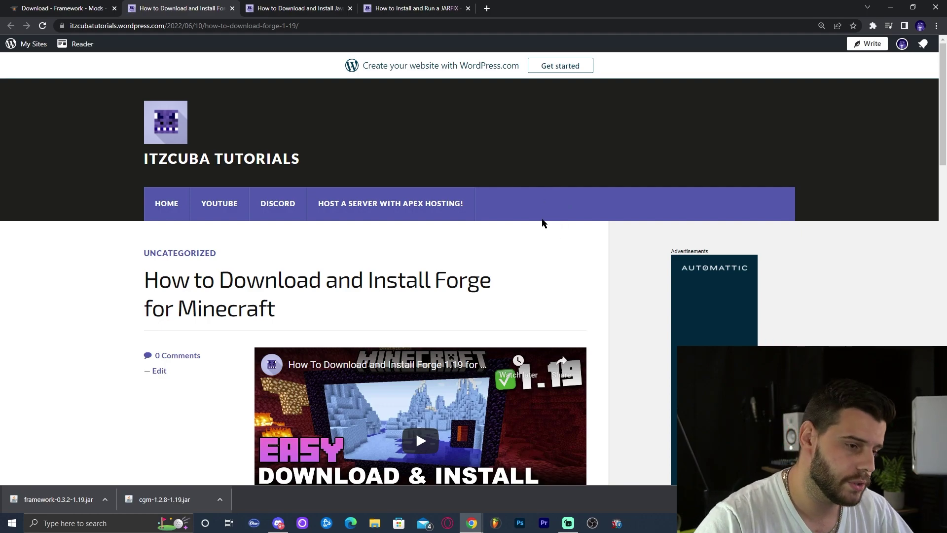
Download the Forge 1.19 installer jar from the Forge site, skipping the ad.
scroll(483, 249, "down", 1)
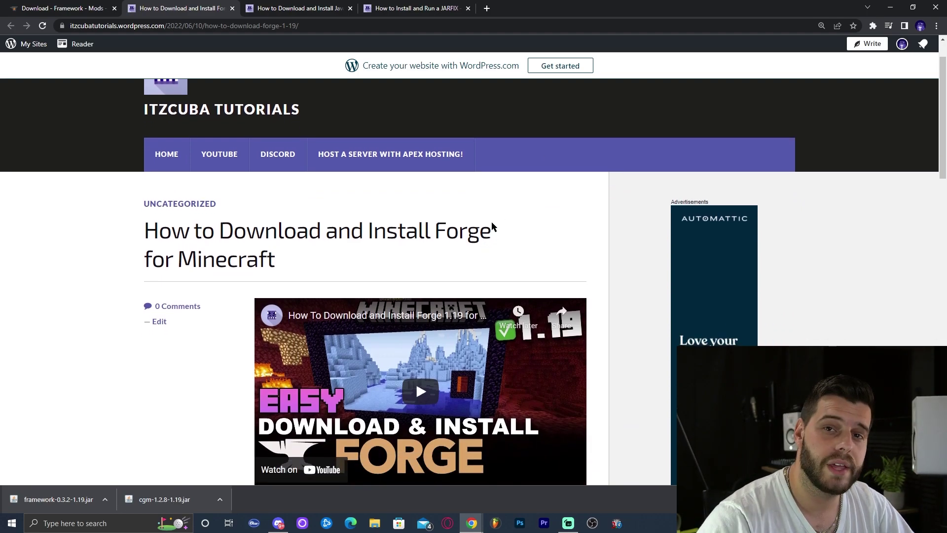
scroll(616, 205, "down", 3)
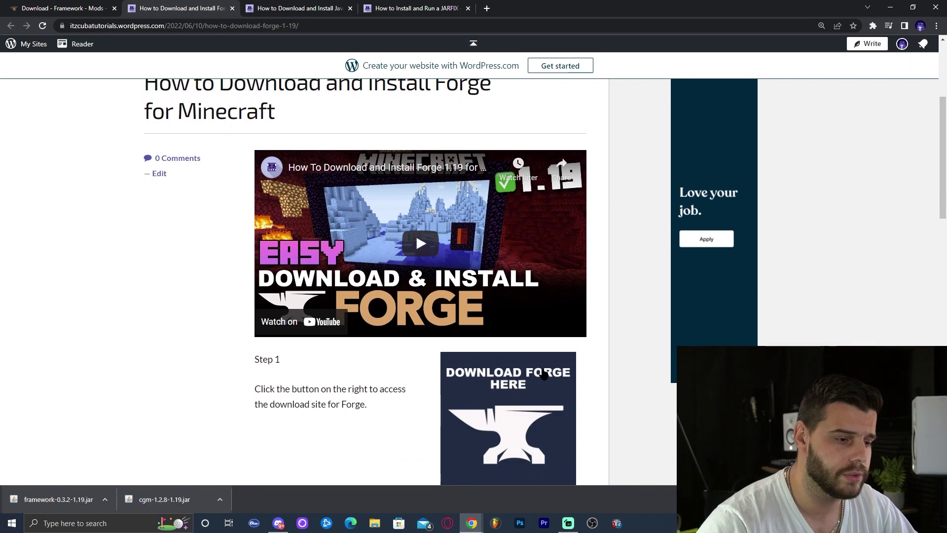
left_click(494, 387)
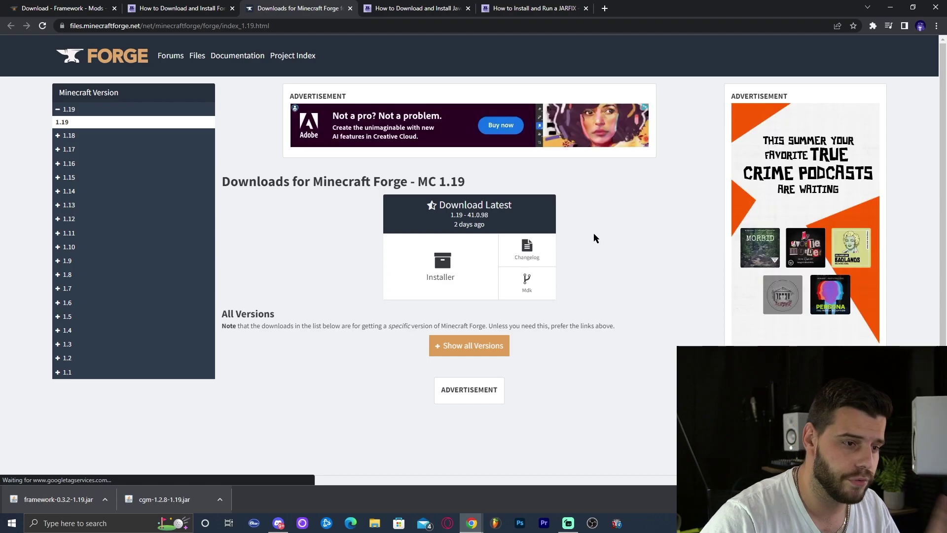
left_click(458, 266)
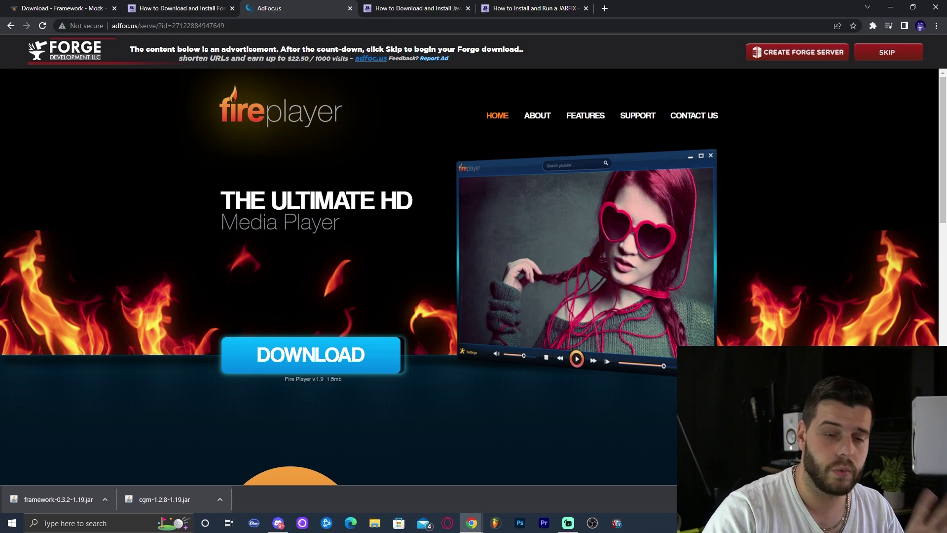
left_click(887, 54)
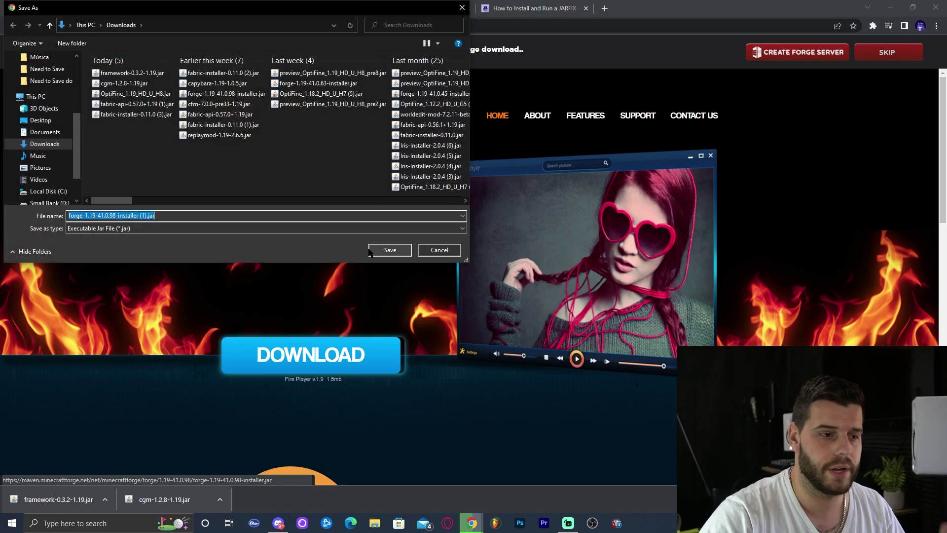
left_click(390, 250)
Return to the Forge tutorial and confirm the 1.19 Minecraft version on the downloads page.
left_click_drag(729, 7, 766, 25)
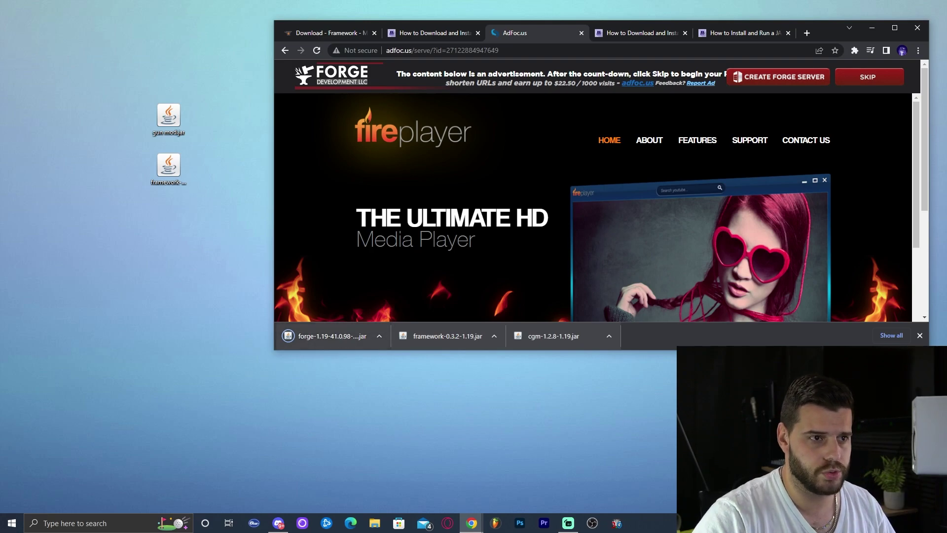
left_click(433, 33)
scroll(636, 202, "down", 5)
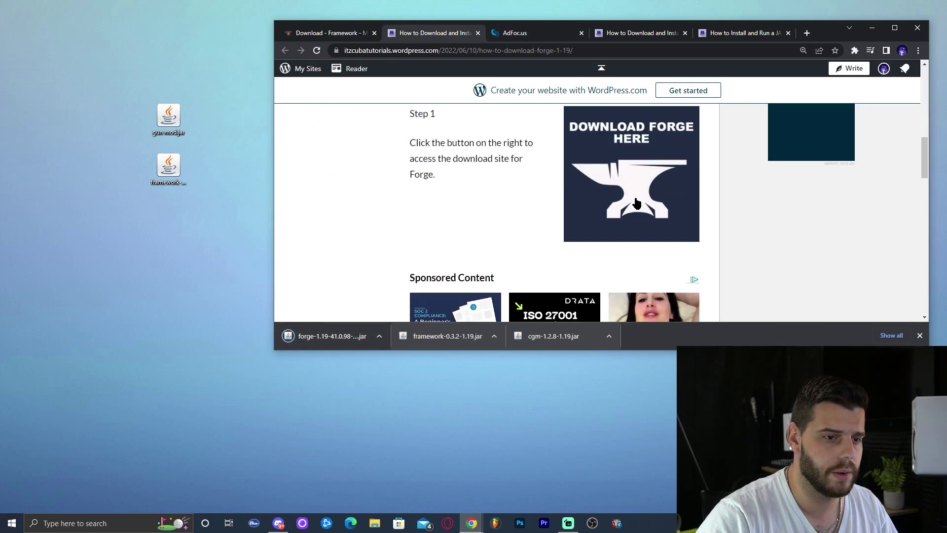
left_click(636, 203)
scroll(709, 218, "down", 1)
left_click_drag(560, 180, 584, 155)
left_click(415, 149)
mouse_move(603, 157)
left_mouse_down()
mouse_move(587, 181)
mouse_move(610, 157)
left_mouse_up()
Move the Forge 1.19-41.0.98 installer jar to the desktop and maximize Chrome on the Java 18 guide.
left_click(530, 33)
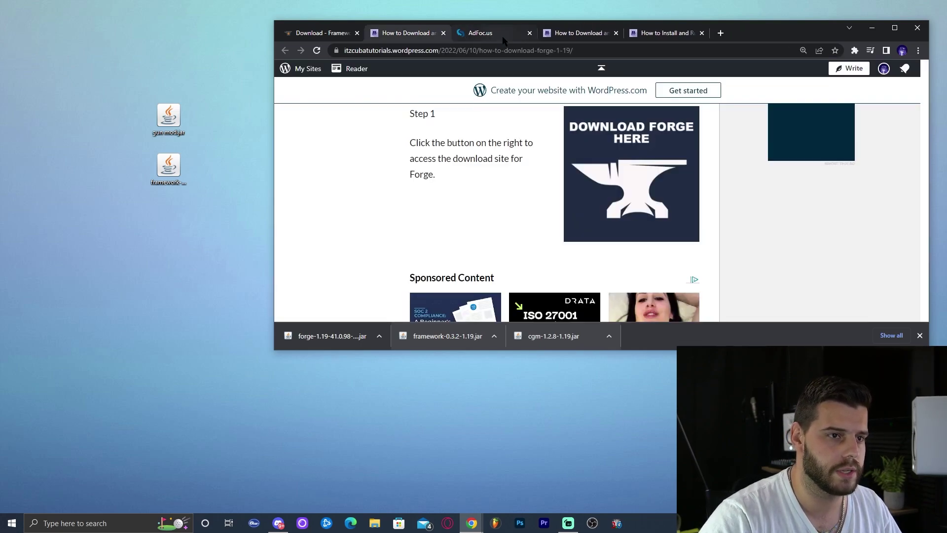
left_click_drag(339, 340, 172, 219)
scroll(479, 217, "up", 2)
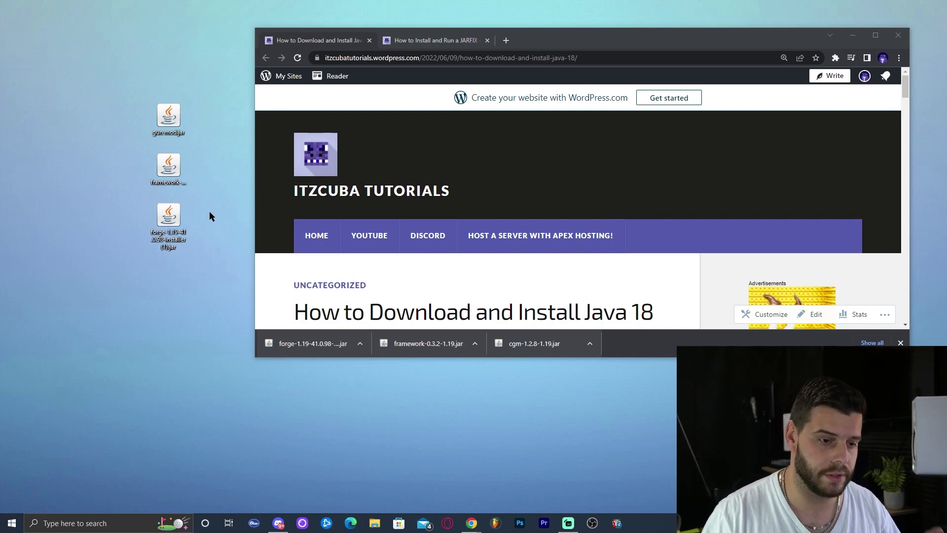
double_click(696, 48)
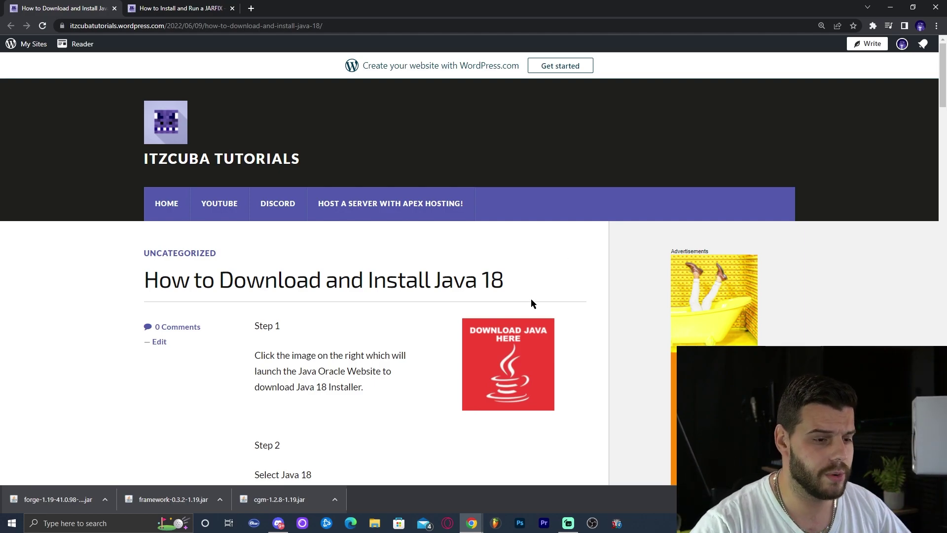
Open the Java download site linked from the Java 18 guide.
left_click_drag(555, 290, 416, 283)
left_click(496, 290)
scroll(584, 191, "down", 7)
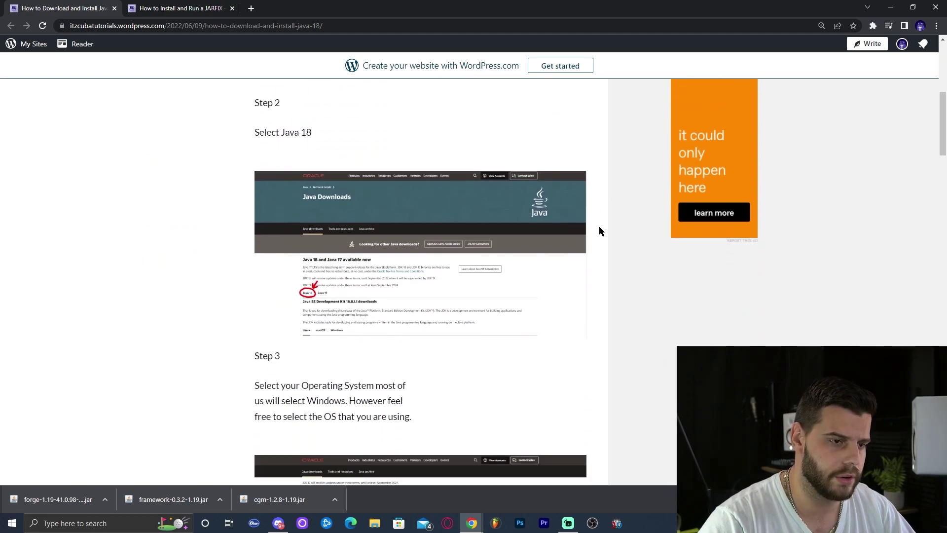
scroll(599, 231, "up", 5)
scroll(548, 305, "up", 2)
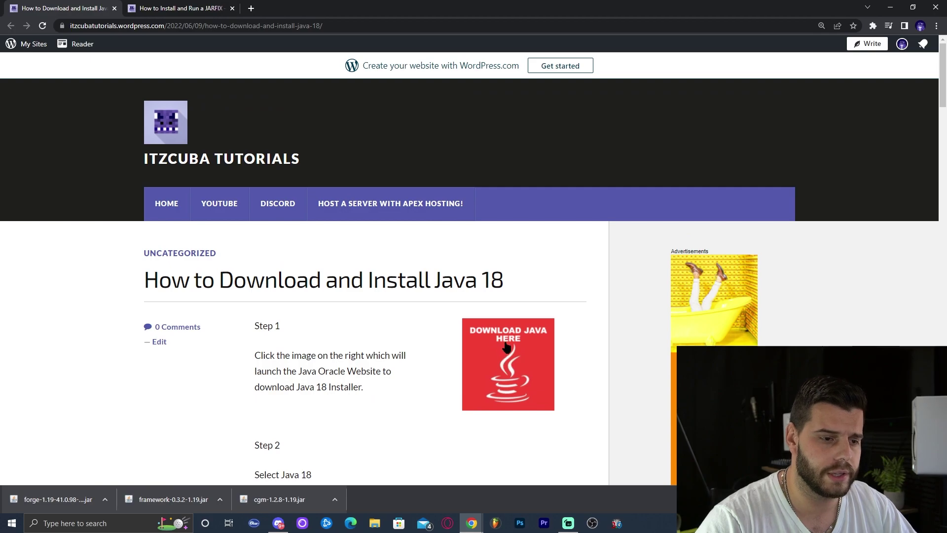
left_click(507, 347)
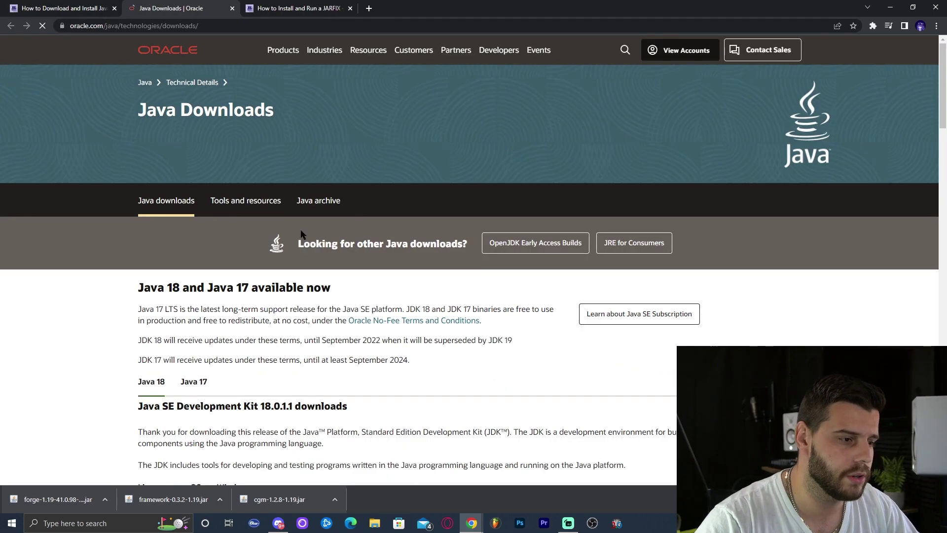
Download the JDK 18 Windows x64 Installer .exe to Downloads.
scroll(314, 230, "down", 3)
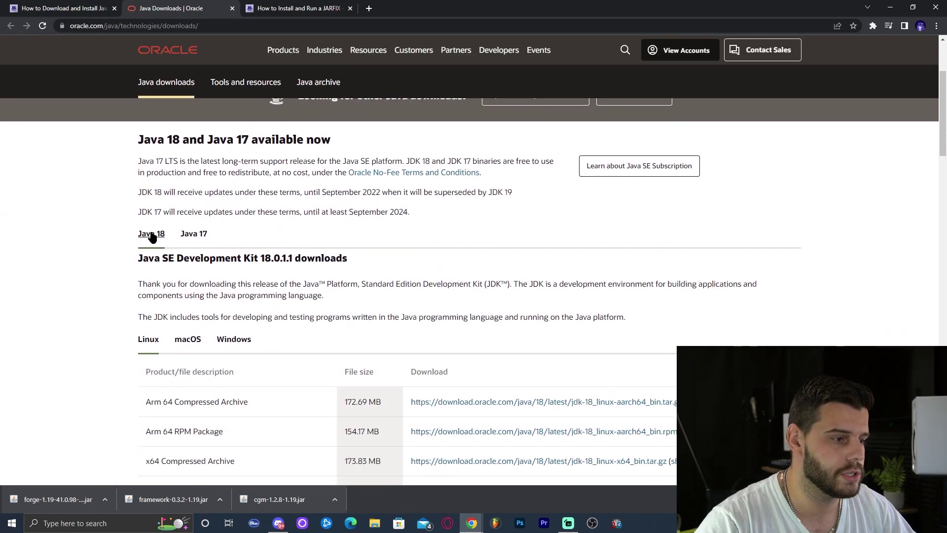
left_click(232, 339)
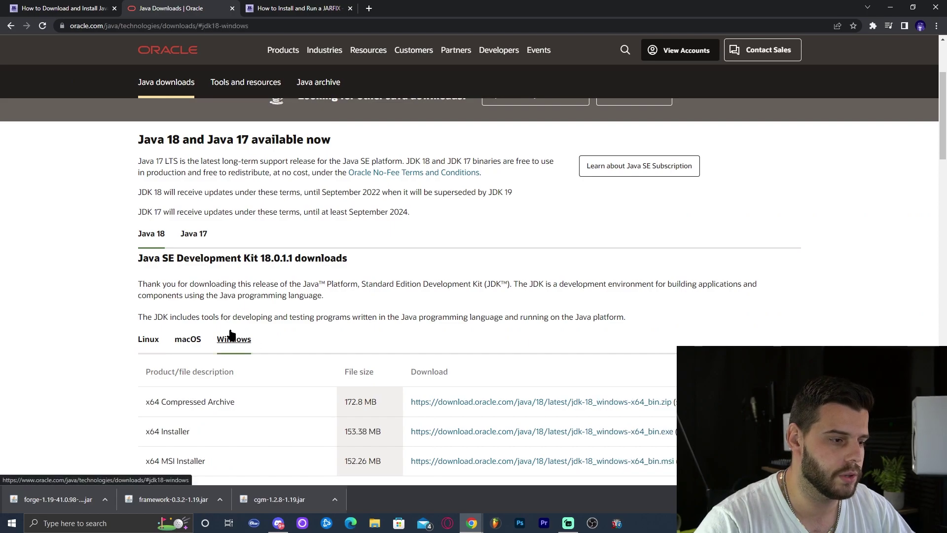
scroll(230, 334, "down", 3)
mouse_move(189, 284)
left_mouse_down()
mouse_move(147, 282)
mouse_move(184, 286)
left_mouse_up()
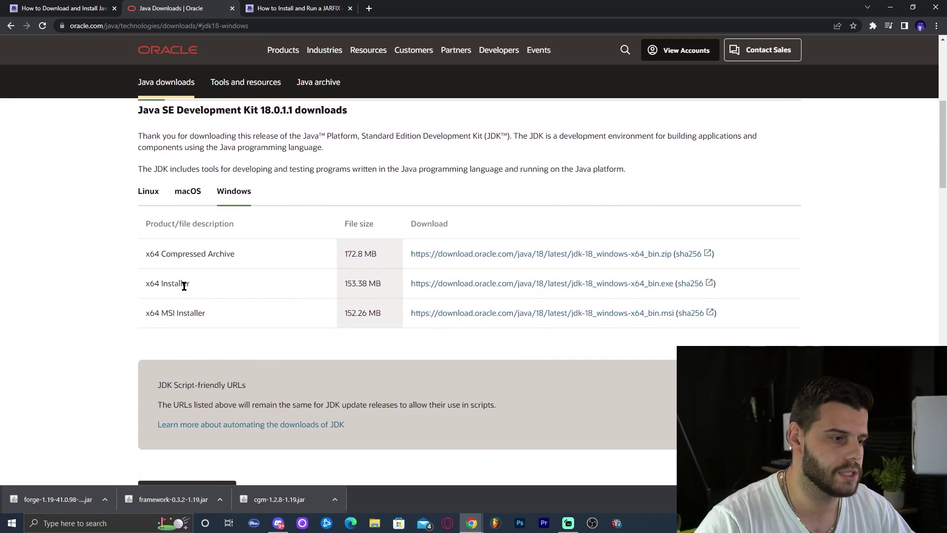
left_click(472, 287)
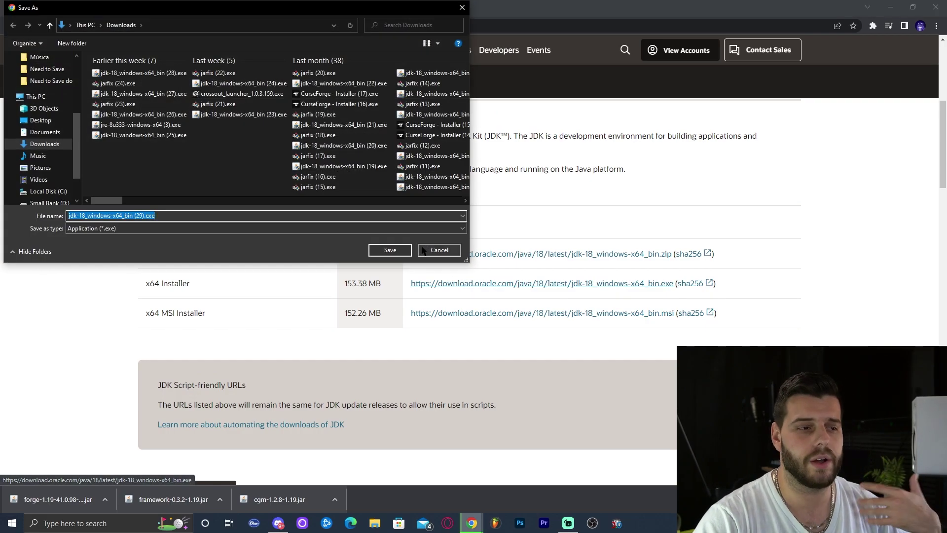
left_click(389, 250)
Put the JDK installer on the desktop, minimize Chrome and refresh the desktop.
key("super+Down")
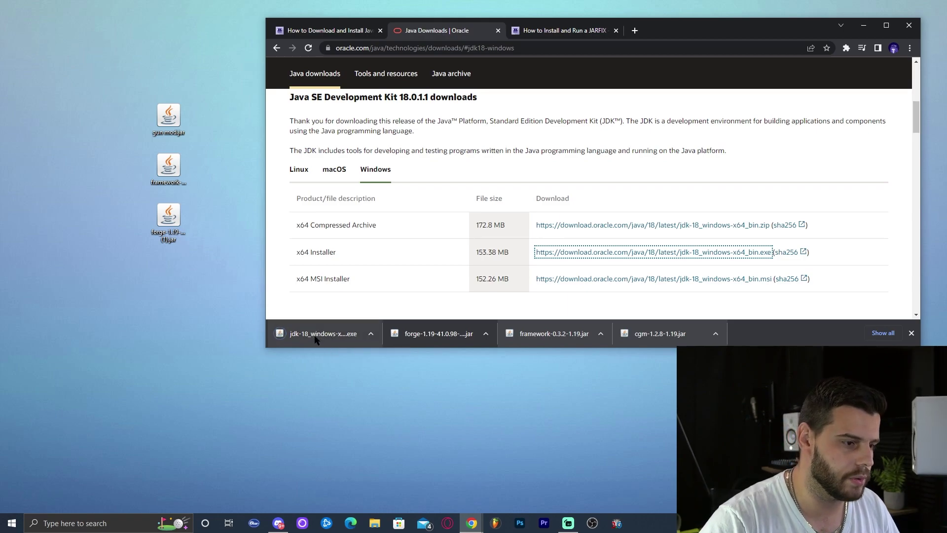
left_click_drag(336, 340, 206, 170)
left_click(864, 25)
right_click(319, 163)
left_click(348, 187)
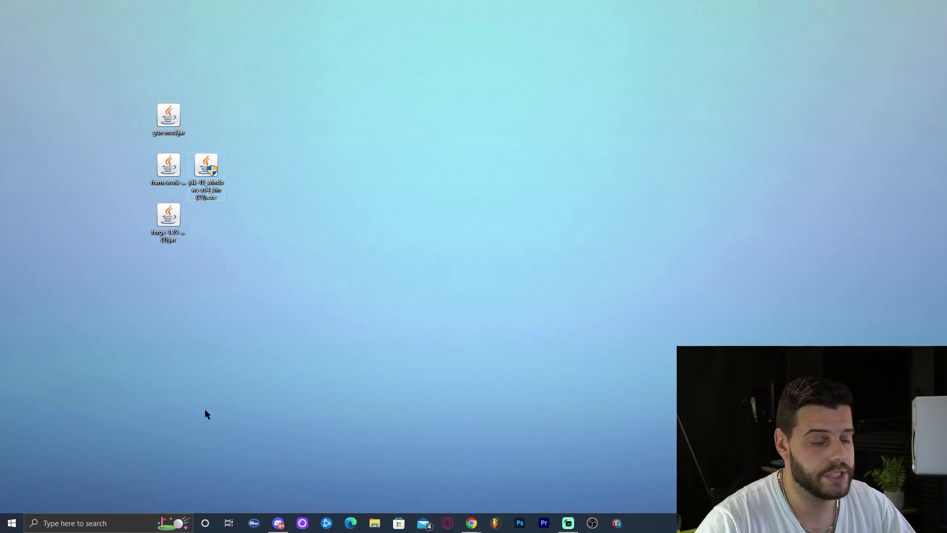
left_click(82, 524)
Search Apps & features for an installed 'java', then close Settings.
type("add or remove programs")
left_click(97, 251)
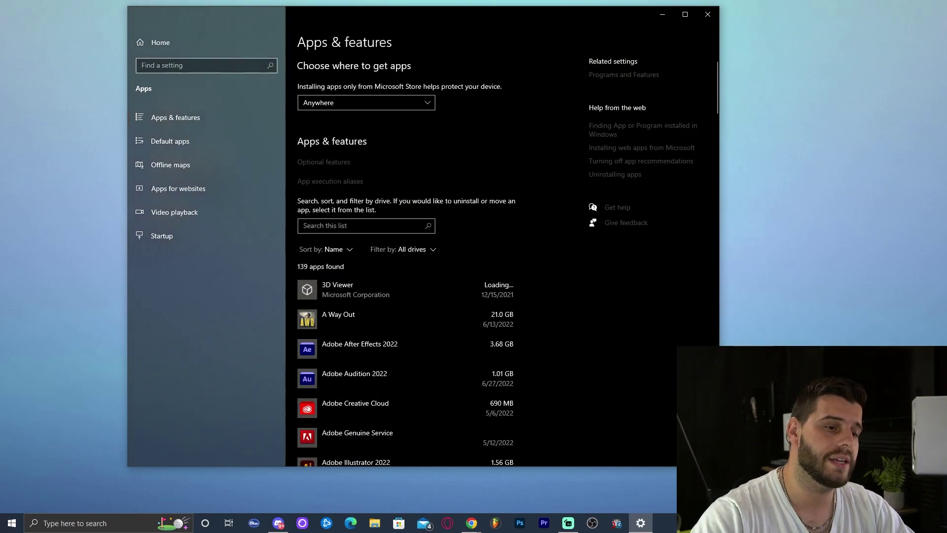
left_click(337, 226)
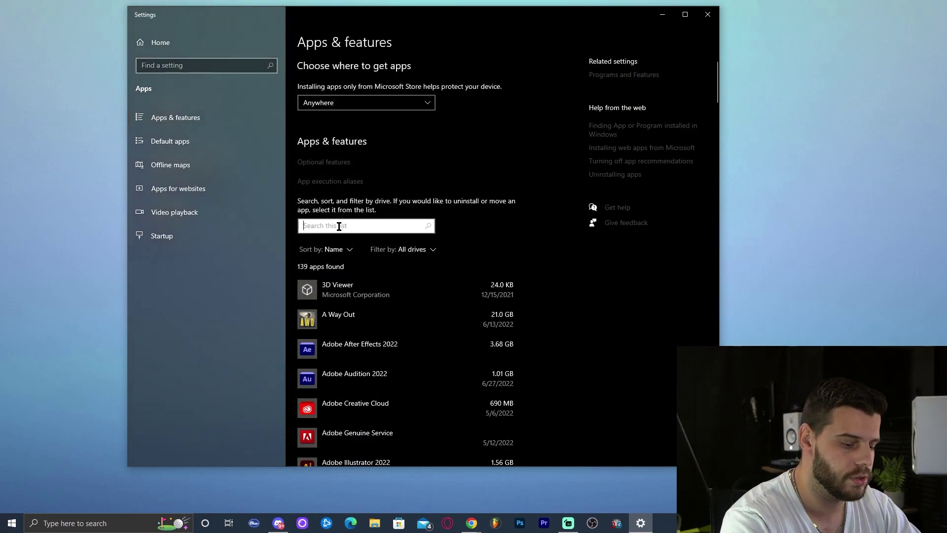
type("java")
left_click(475, 288)
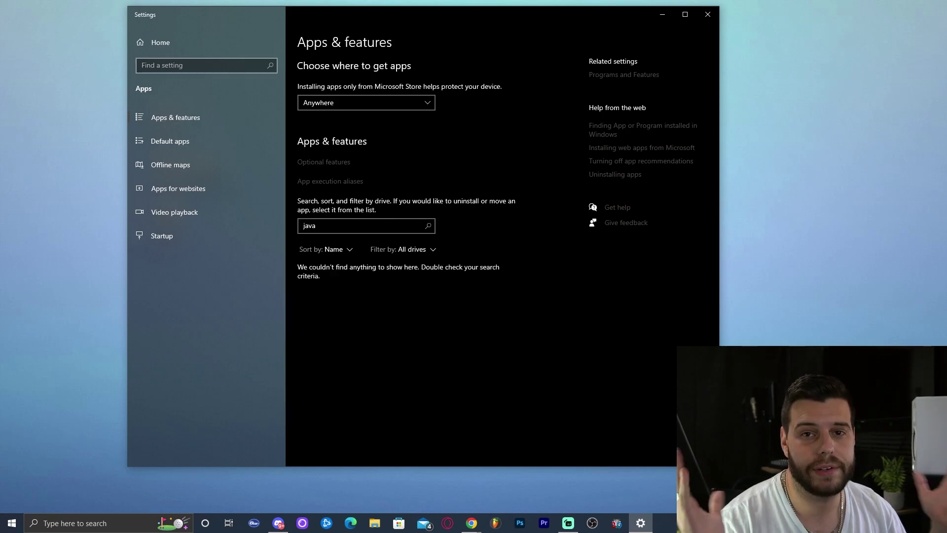
left_click(709, 15)
Move the JDK installer icon slightly right on the desktop.
right_click(359, 154)
left_click(359, 157)
left_click_drag(208, 168, 244, 170)
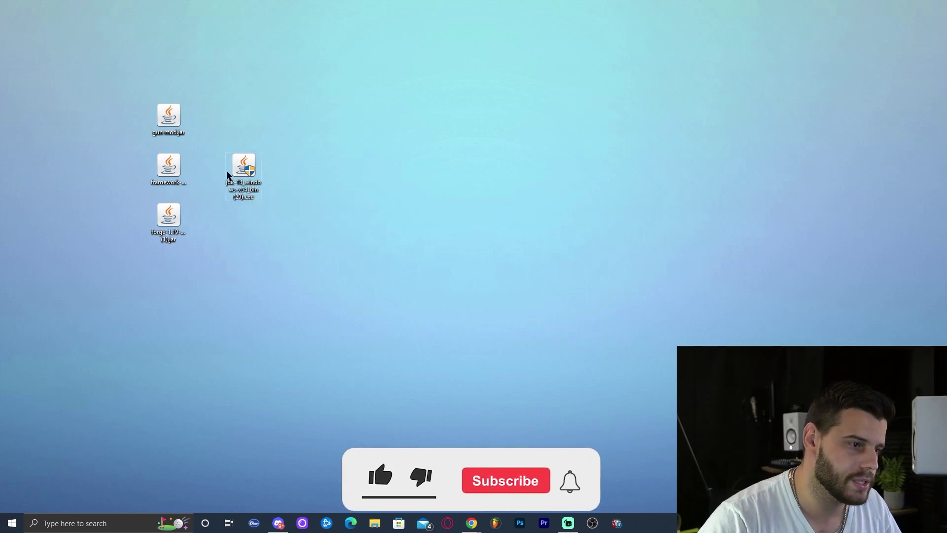
Install JDK 18.0.1.1 (64-bit) with the default folder, then bring Chrome back up.
double_click(246, 170)
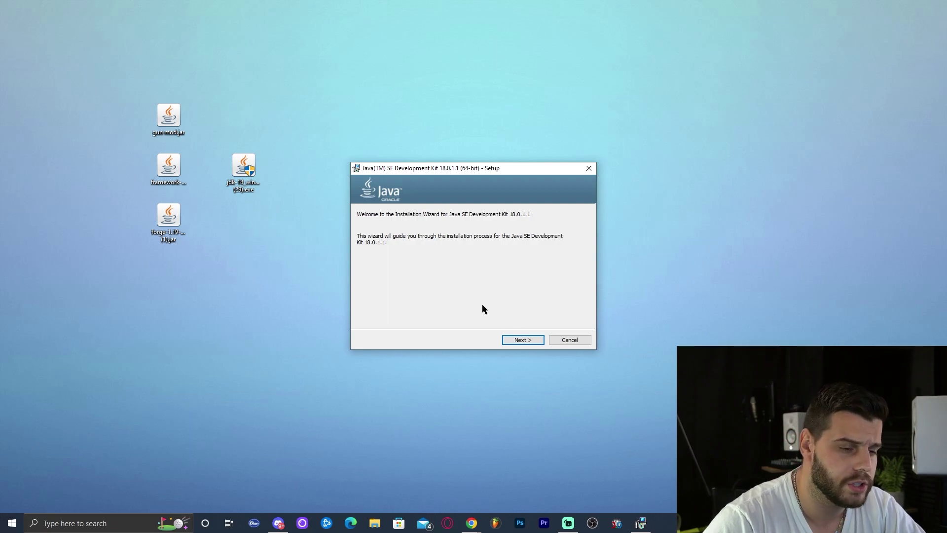
left_click(531, 341)
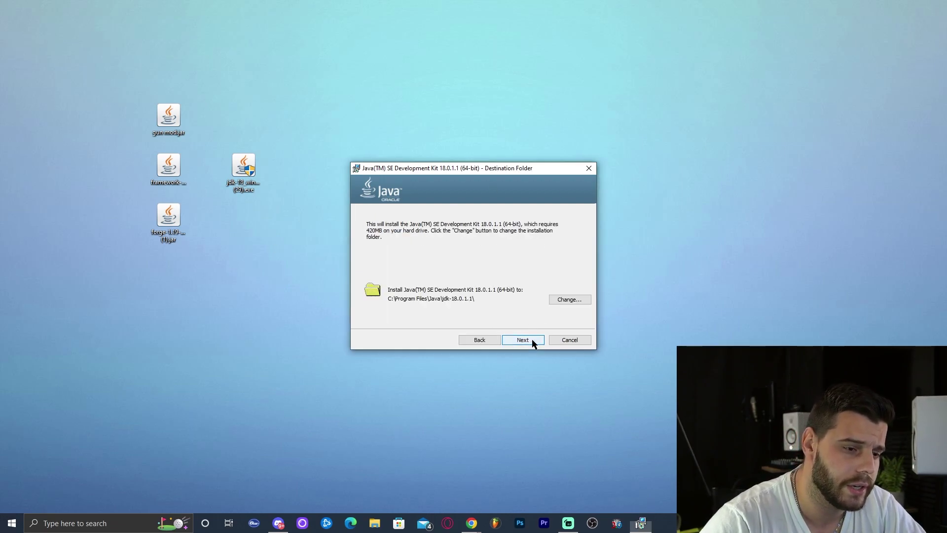
left_click(524, 340)
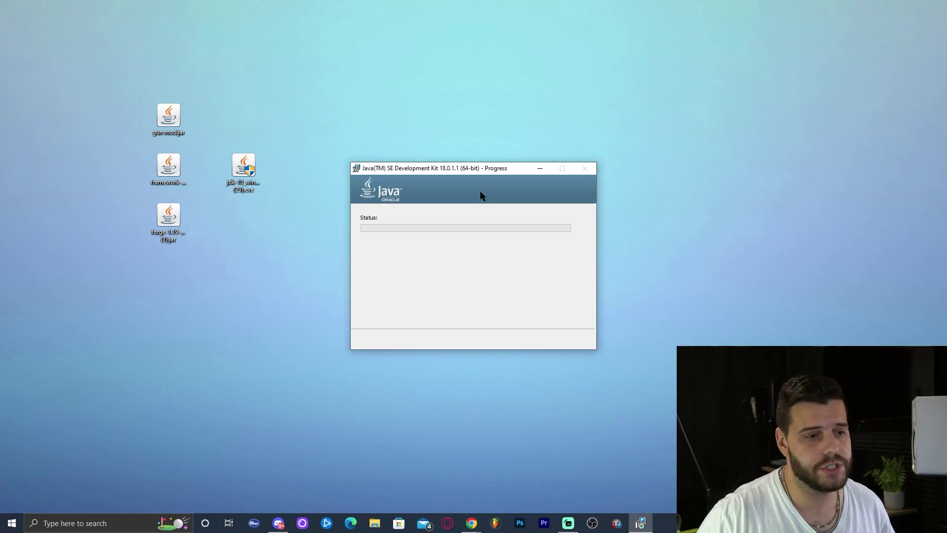
left_click_drag(152, 96, 191, 200)
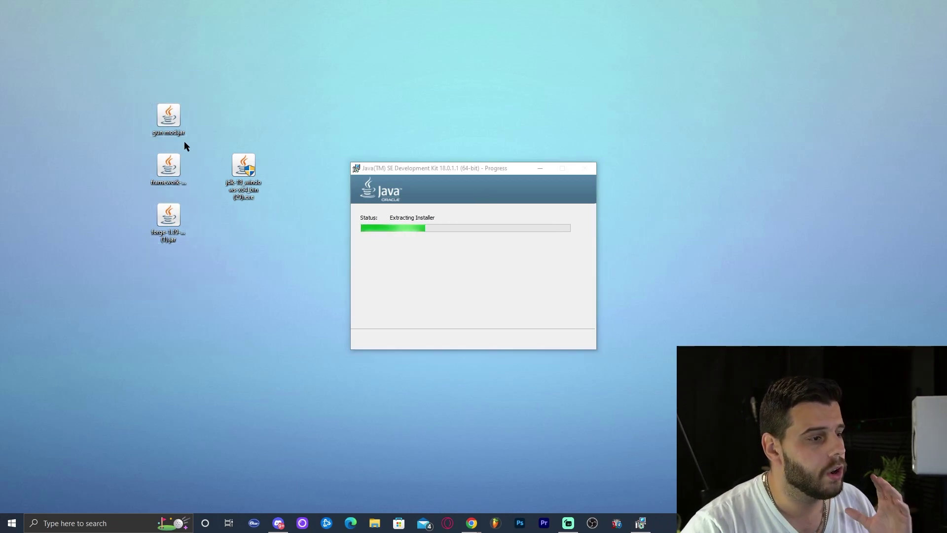
left_click_drag(264, 140, 178, 162)
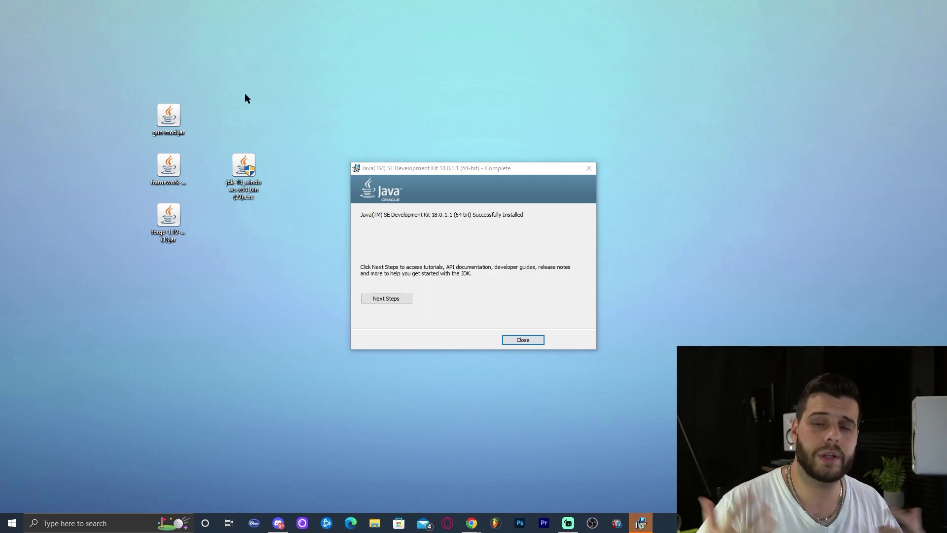
mouse_move(471, 522)
left_click(423, 463)
Read through the 'How to Install and Run a JARFIX' guide, then minimize Chrome.
left_click(556, 33)
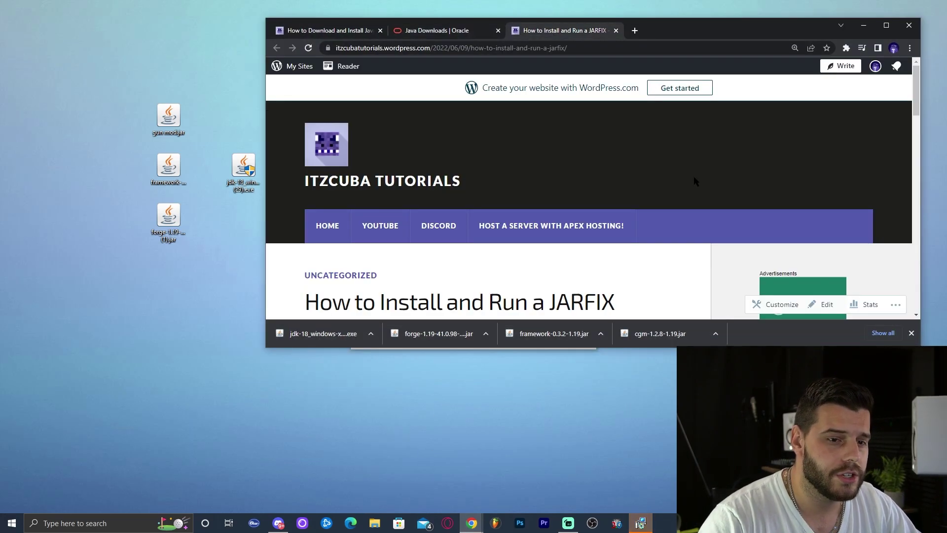
scroll(644, 178, "down", 4)
scroll(644, 165, "down", 1)
scroll(622, 175, "up", 1)
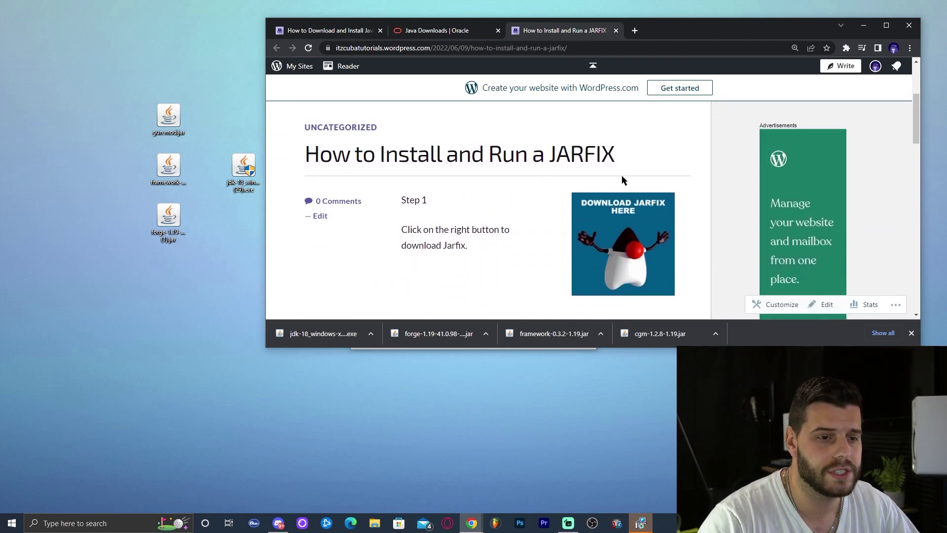
scroll(661, 170, "up", 2)
scroll(701, 131, "up", 1)
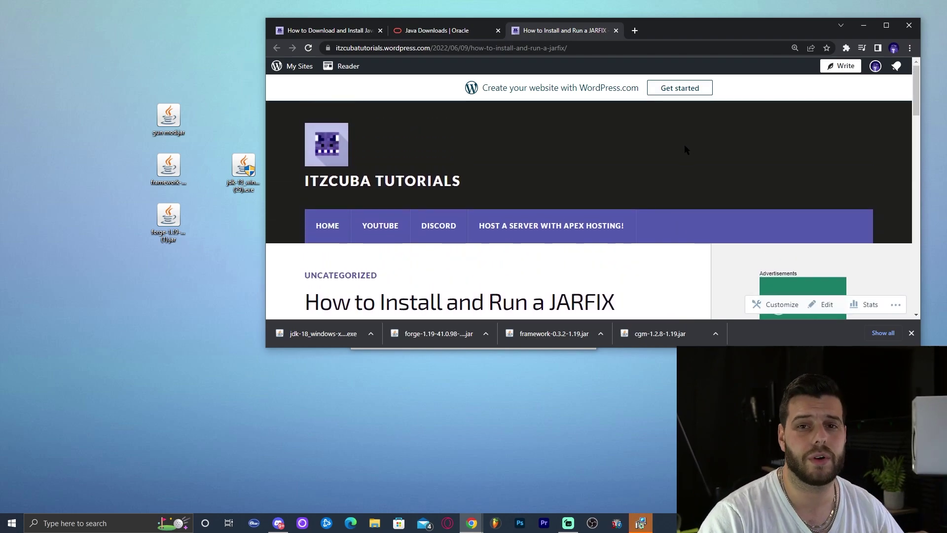
left_click(864, 26)
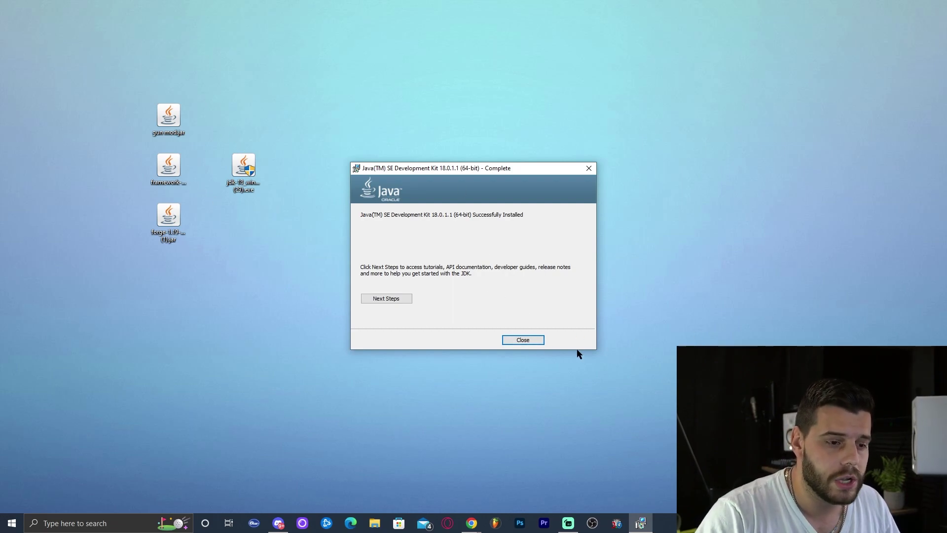
Close the finished JDK installer, refresh the desktop twice, and move the Forge 1.19 installer jar.
left_click(523, 341)
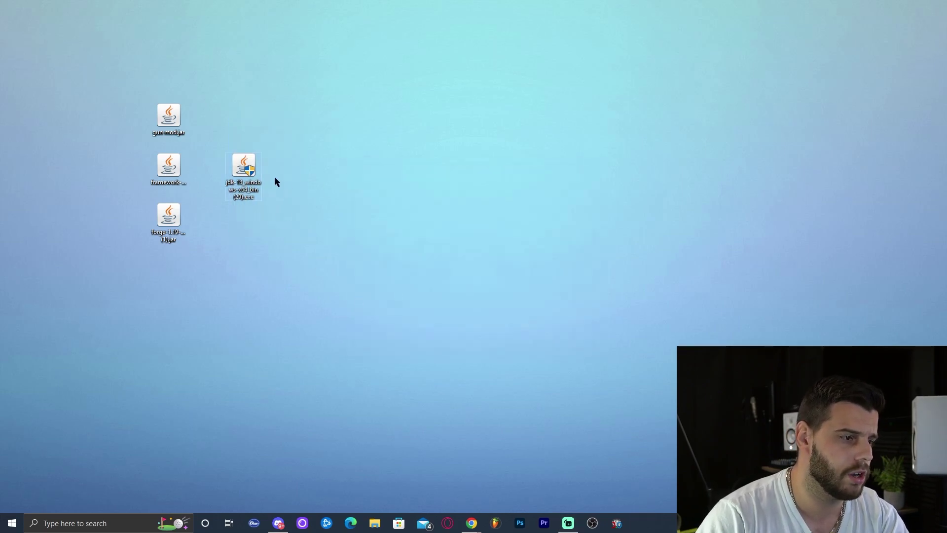
right_click(281, 188)
left_click(334, 218)
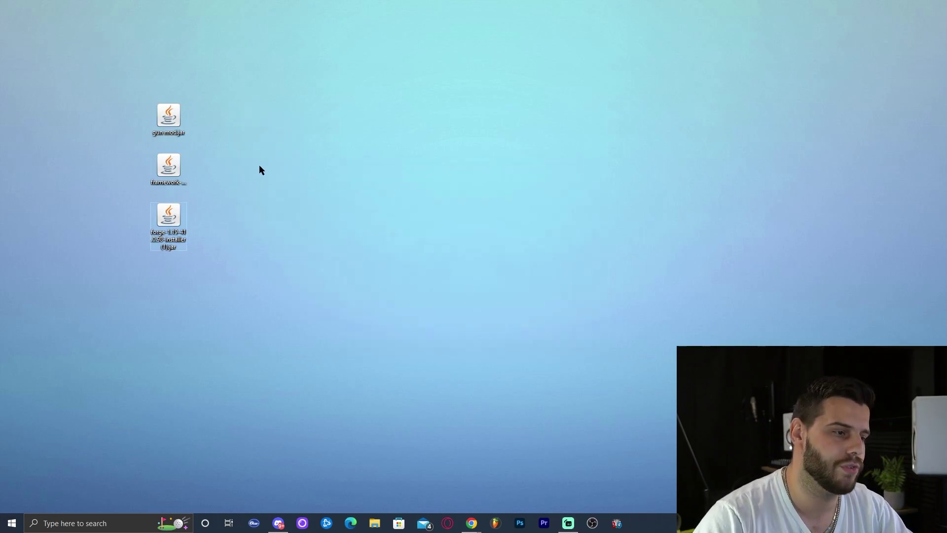
right_click(279, 178)
left_click(321, 206)
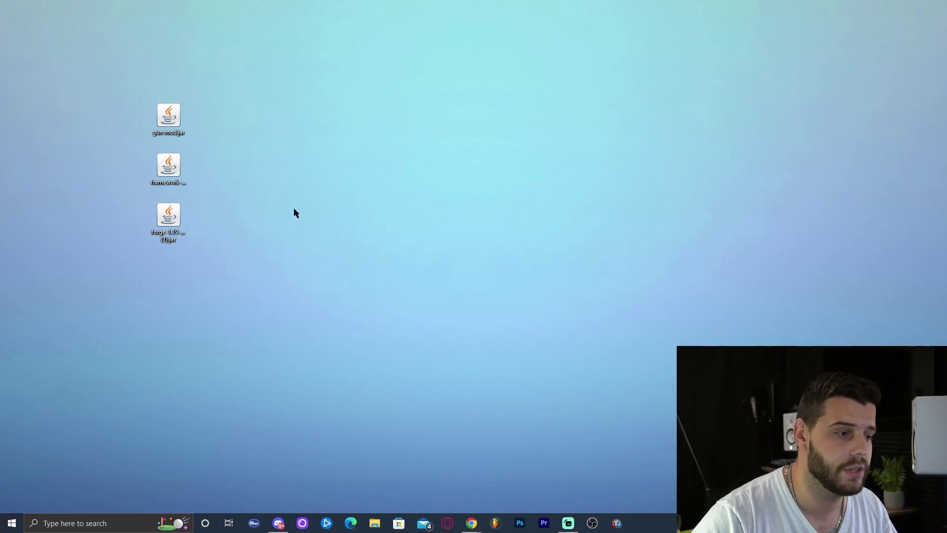
left_click_drag(168, 214, 318, 118)
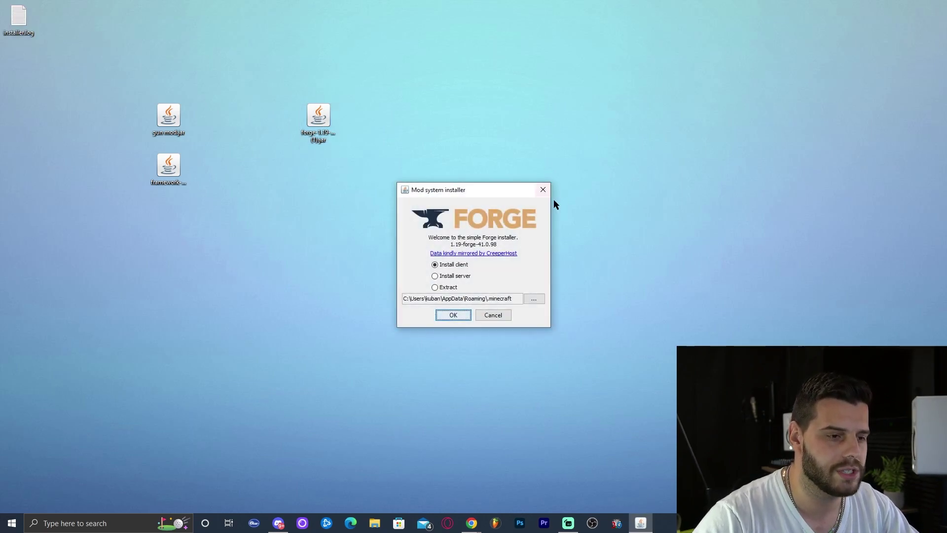
Start the Install client installation of Forge 1.19-41.0.98 into the default .minecraft folder.
left_click(446, 265)
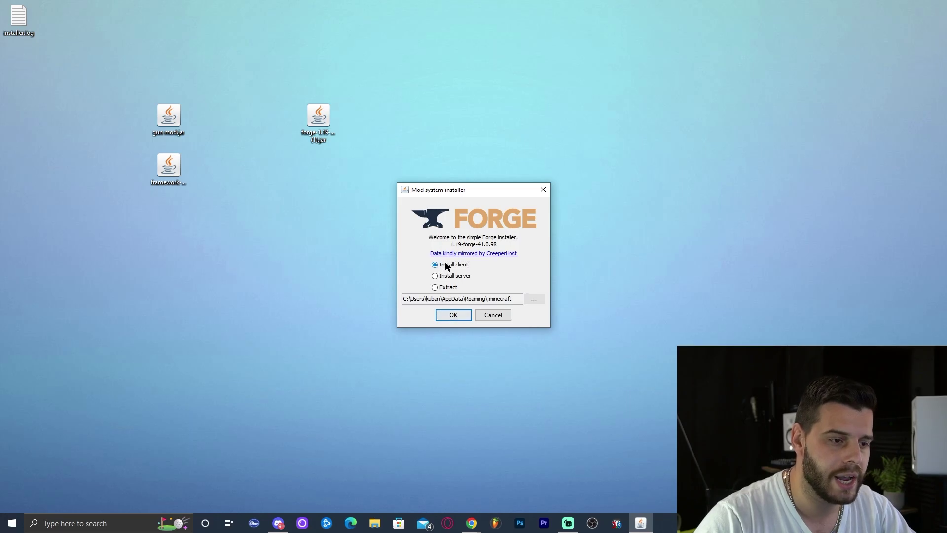
left_click(443, 314)
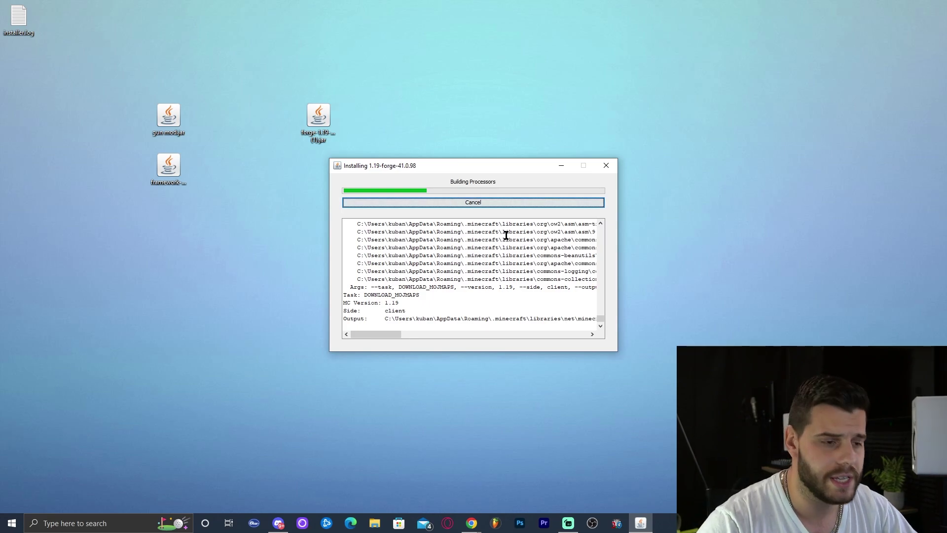